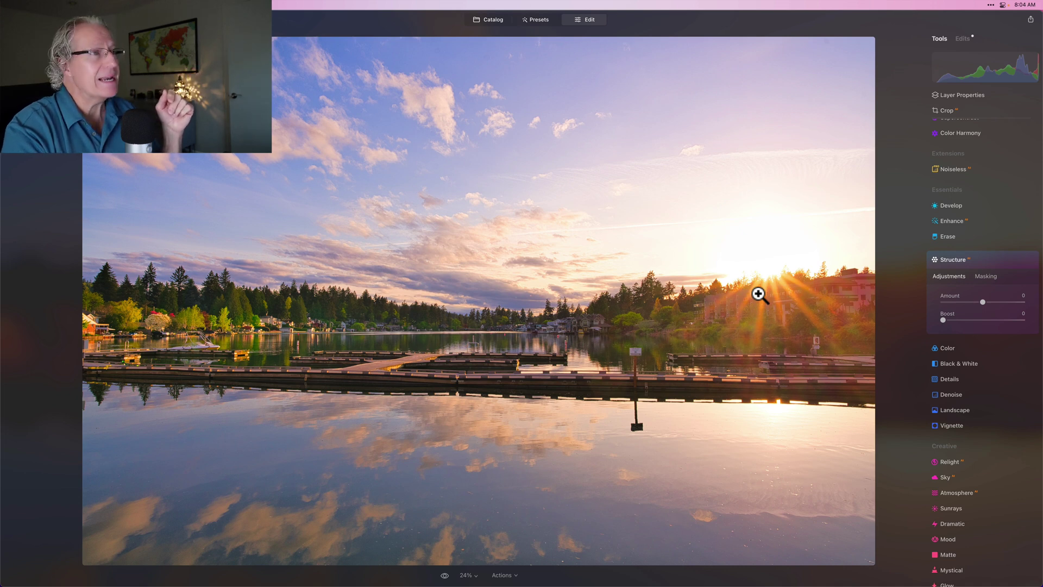
- Compare the edited lake photo with the original
{"action": "key", "text": "backslash"}
{"action": "key", "text": "backslash"}
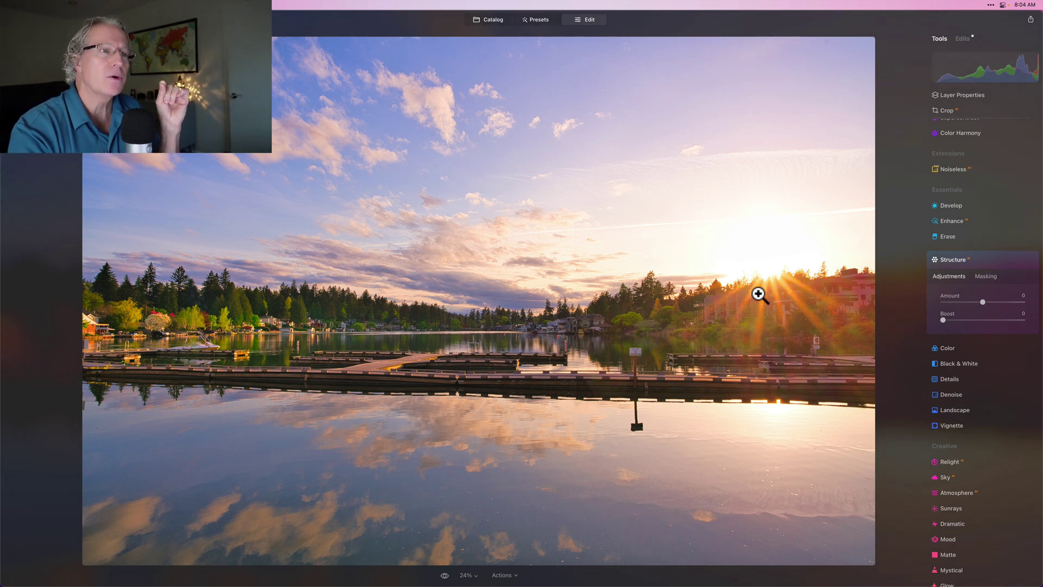
{"action": "left_click", "coordinate": [919, 298]}
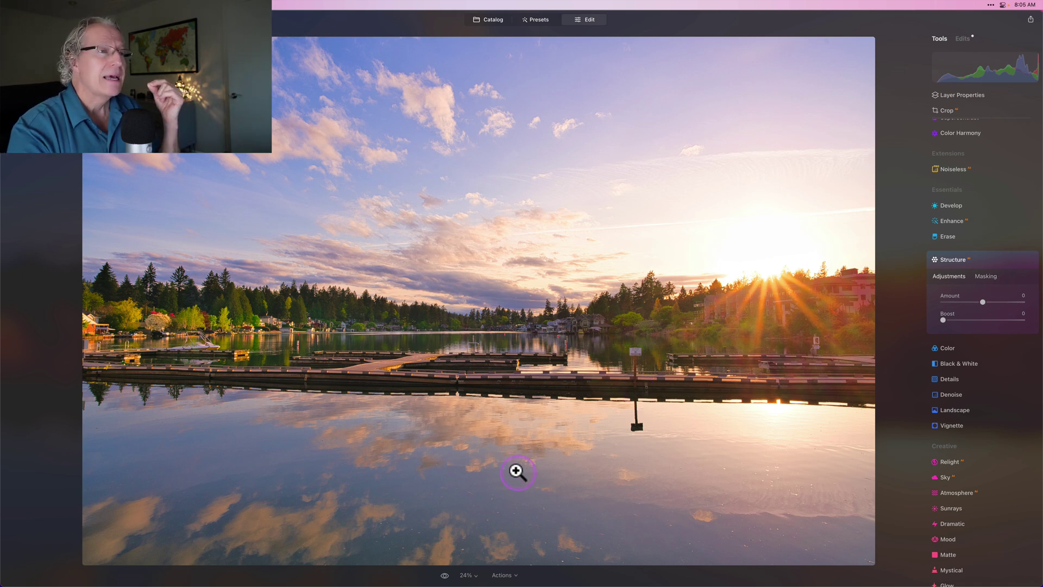
{"action": "left_click", "coordinate": [546, 424]}
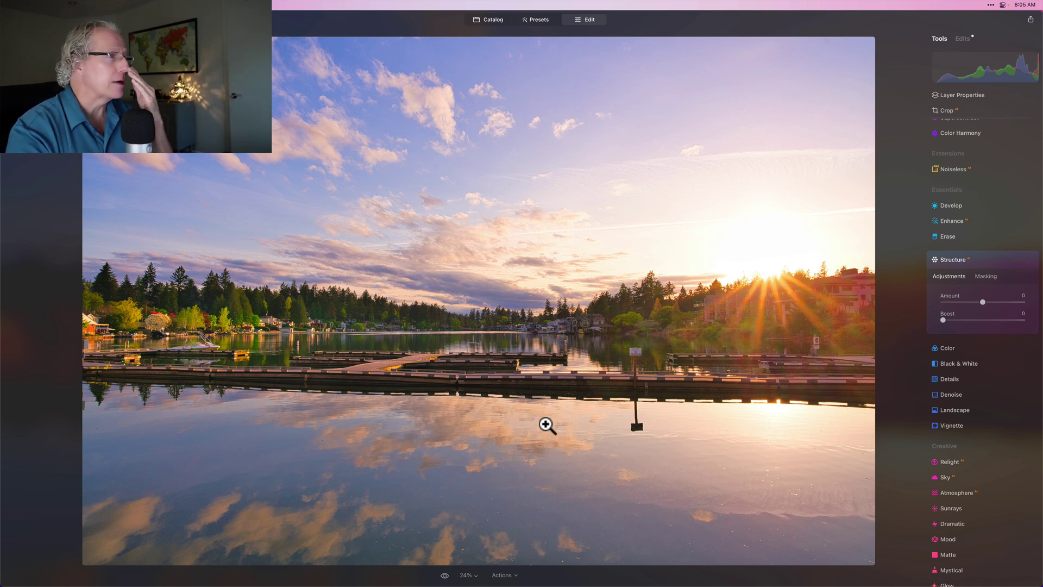
- Collapse and re-expand the Structure tool, then show its Masking options
{"action": "left_click", "coordinate": [863, 255]}
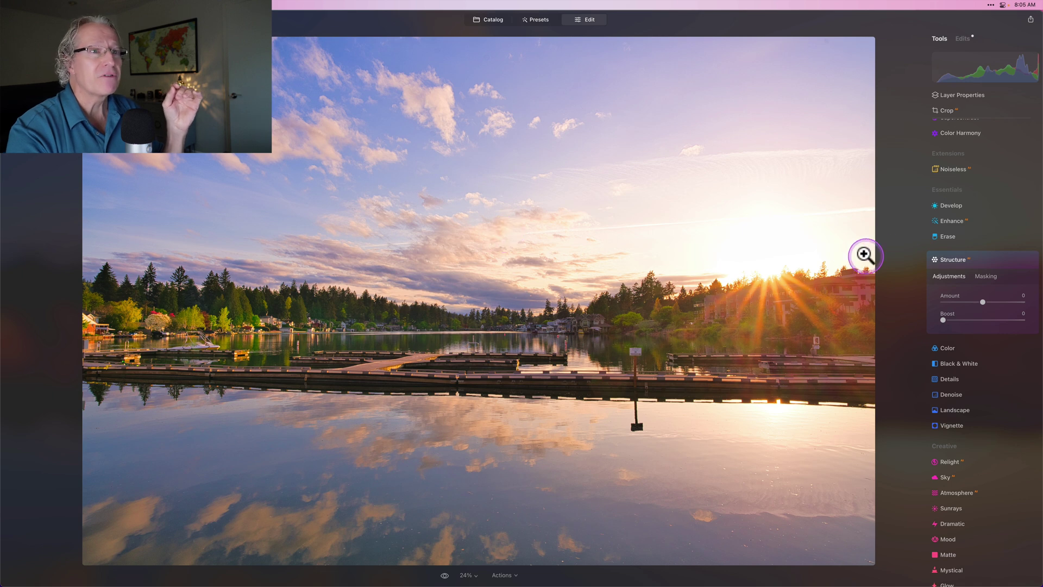
{"action": "left_click", "coordinate": [955, 259]}
{"action": "left_click", "coordinate": [952, 252]}
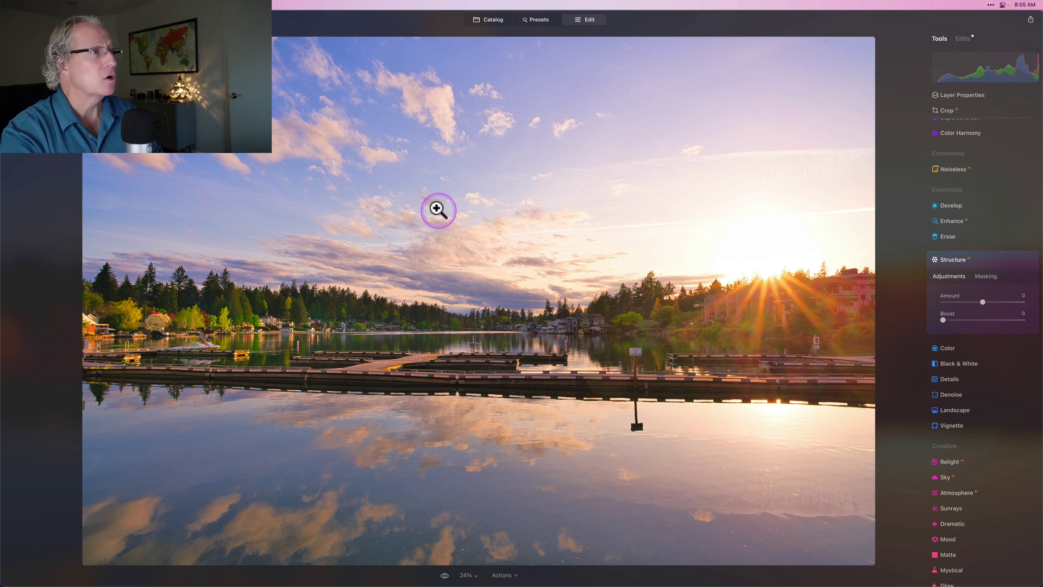
{"action": "left_click", "coordinate": [982, 275]}
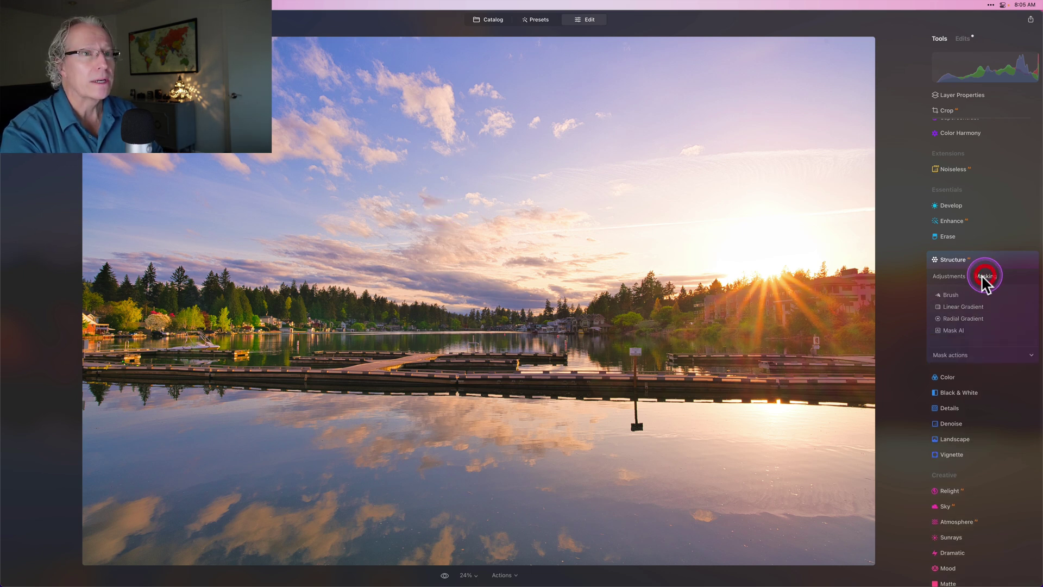
- Start a Brush mask for Structure and set the brush size to 316
{"action": "left_click", "coordinate": [947, 293]}
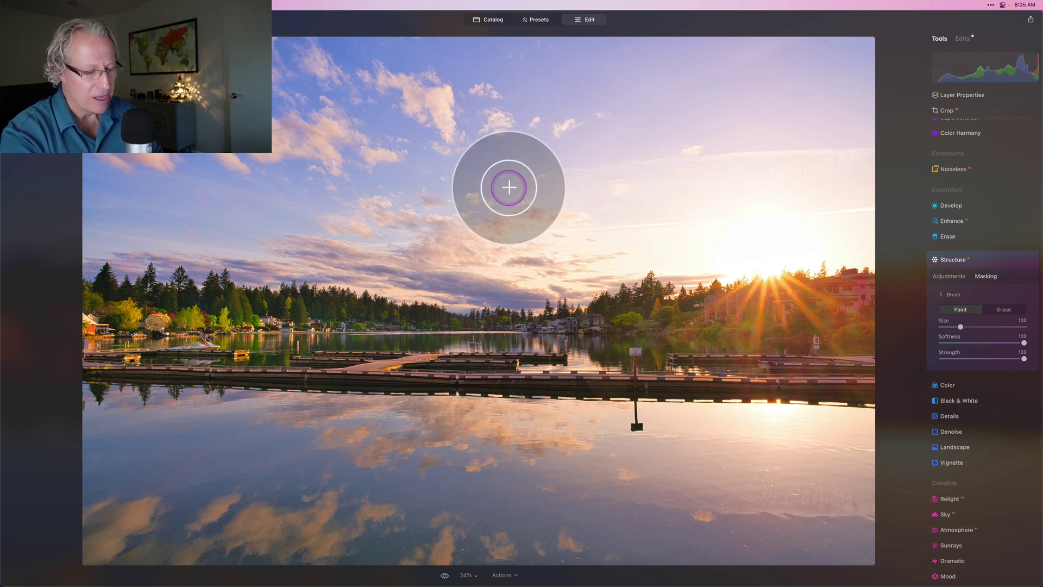
{"action": "key", "text": "bracketright"}
{"action": "key", "text": "bracketright"}
{"action": "key", "text": "bracketright"}
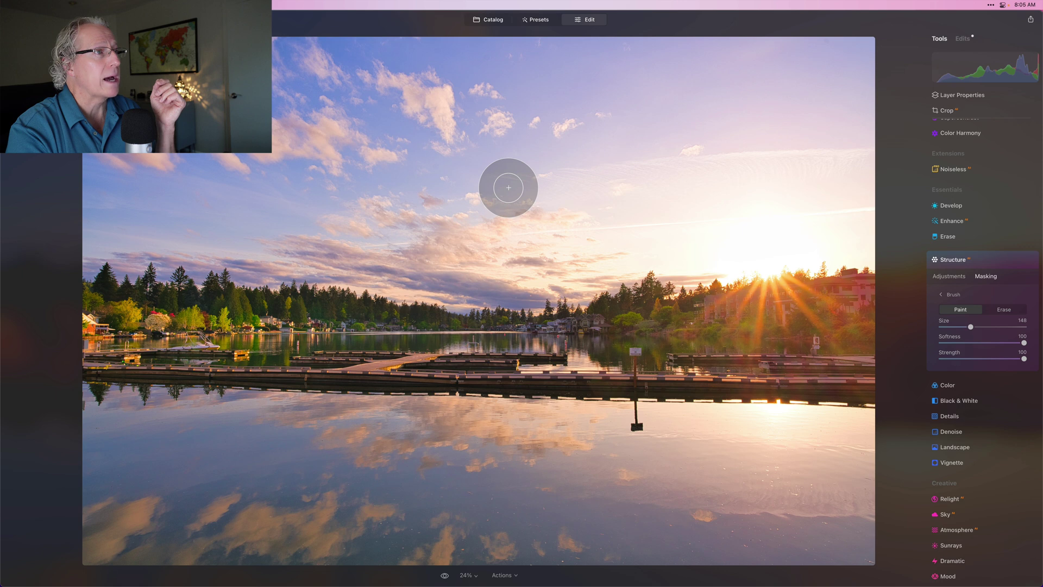
{"action": "key", "text": "bracketright"}
{"action": "key", "text": "bracketright"}
{"action": "key", "text": "bracketright"}
{"action": "key", "text": "bracketright"}
{"action": "key", "text": "bracketright"}
{"action": "key", "text": "bracketright"}
{"action": "key", "text": "bracketright"}
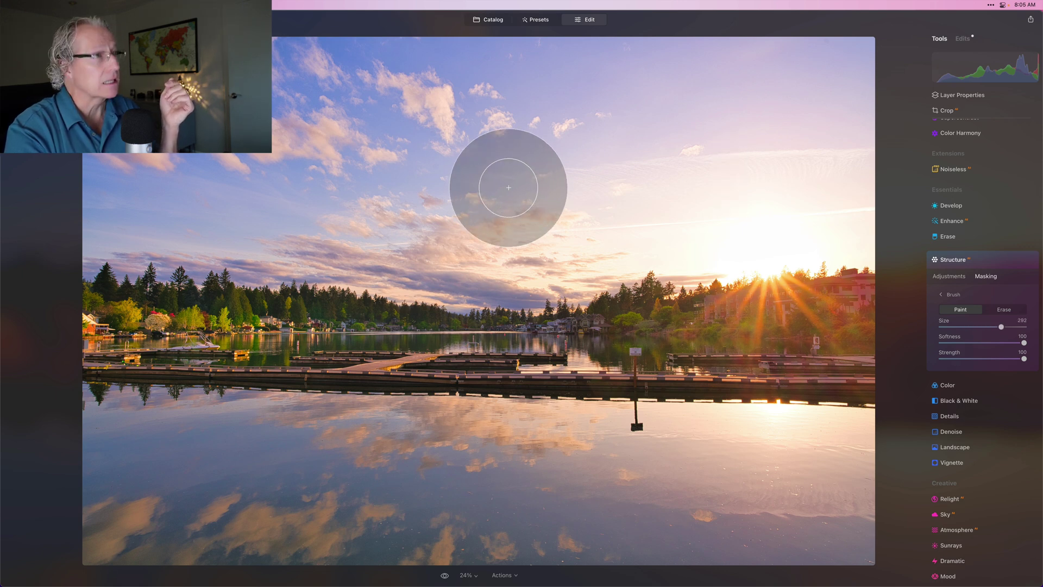
{"action": "key", "text": "bracketleft"}
{"action": "key", "text": "bracketleft"}
{"action": "key", "text": "bracketleft"}
{"action": "key", "text": "bracketleft"}
{"action": "key", "text": "bracketleft"}
{"action": "key", "text": "bracketright"}
{"action": "key", "text": "bracketright"}
{"action": "key", "text": "bracketright"}
{"action": "key", "text": "bracketright"}
{"action": "key", "text": "bracketright"}
{"action": "key", "text": "bracketright"}
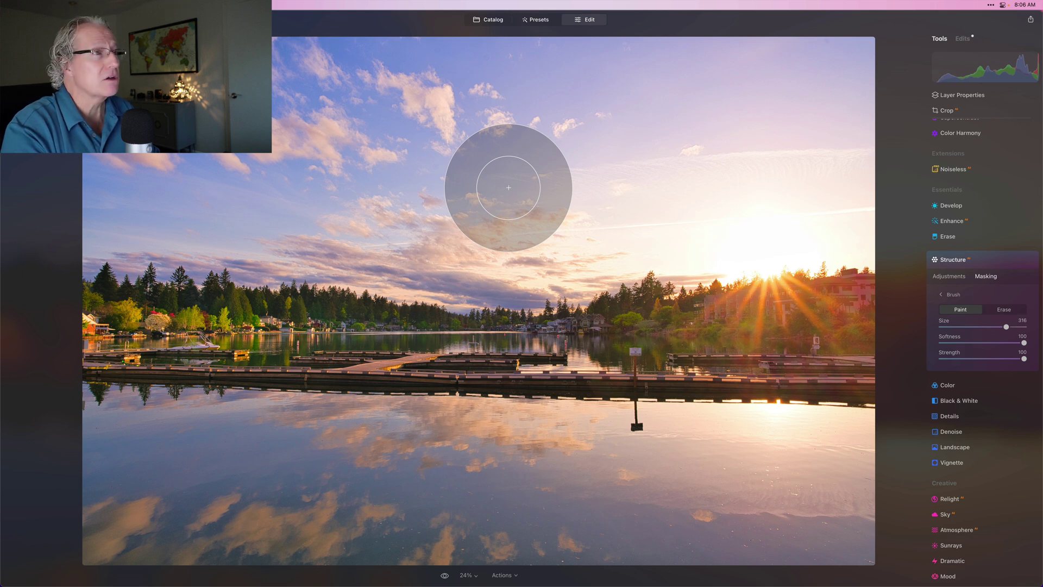
- Adjust the mask brush softness, ending at full softness of 100
{"action": "key", "text": "shift+bracketleft"}
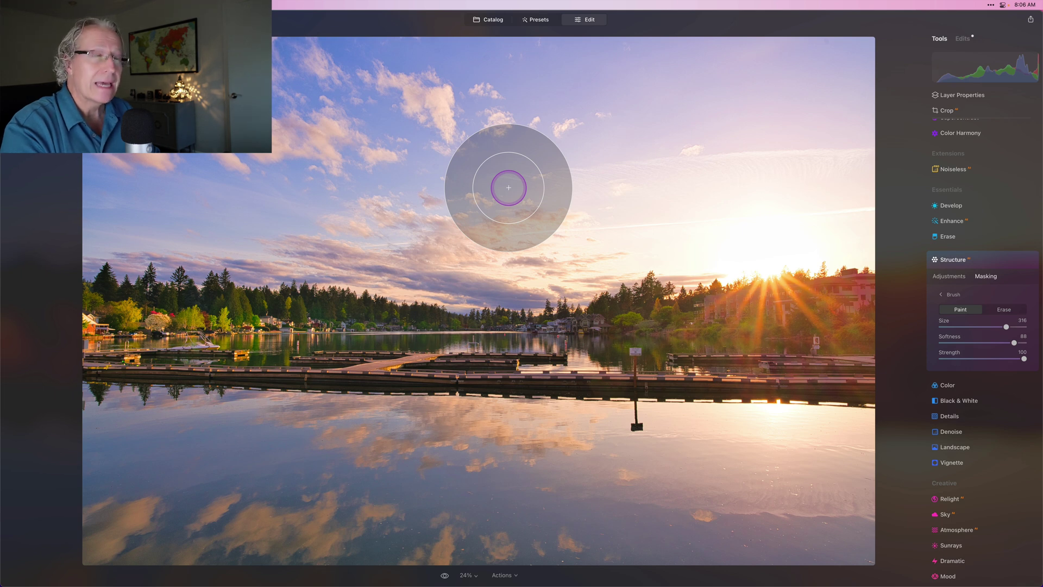
{"action": "key", "text": "shift+bracketleft"}
{"action": "key", "text": "shift+bracketleft"}
{"action": "key", "text": "shift+bracketleft"}
{"action": "key", "text": "shift+bracketleft"}
{"action": "key", "text": "shift+bracketleft"}
{"action": "key", "text": "shift+bracketleft"}
{"action": "key", "text": "shift+bracketleft"}
{"action": "key", "text": "shift+bracketleft"}
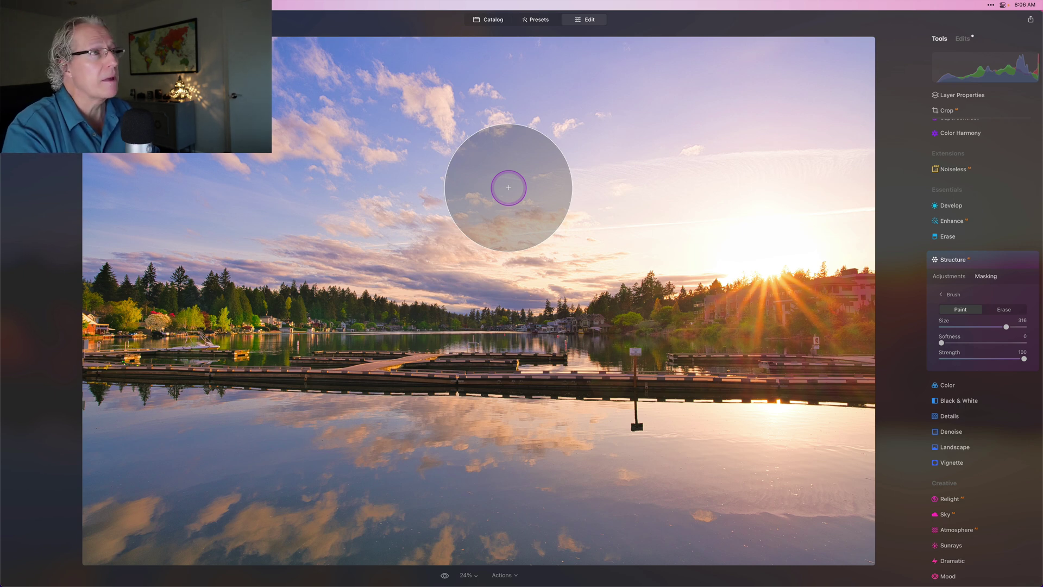
{"action": "key", "text": "shift+bracketright"}
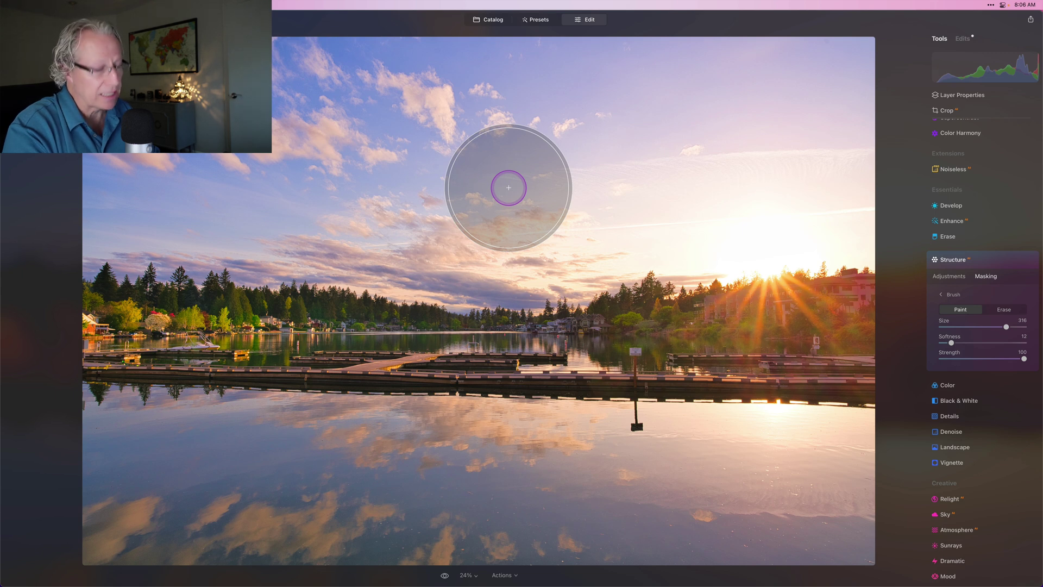
{"action": "key", "text": "shift+bracketright"}
{"action": "key", "text": "shift+bracketright"}
{"action": "key", "text": "shift+bracketright"}
{"action": "key", "text": "shift+bracketright"}
{"action": "key", "text": "shift+bracketright"}
{"action": "key", "text": "shift+bracketright"}
{"action": "key", "text": "shift+bracketright"}
{"action": "key", "text": "shift+bracketright"}
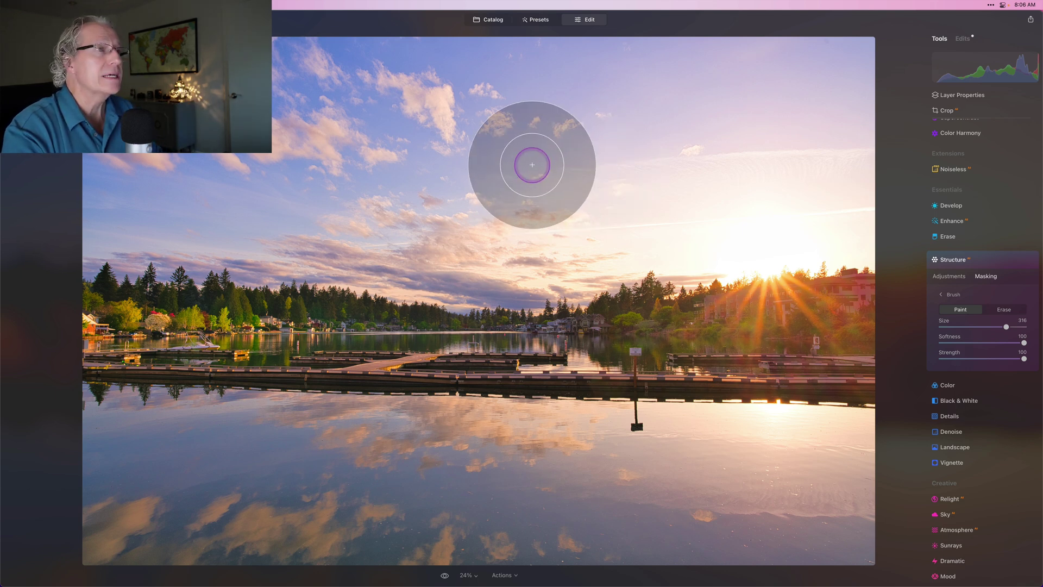
- Toggle the mask brush between Erase and Paint, leaving it on Paint
{"action": "key", "text": "x"}
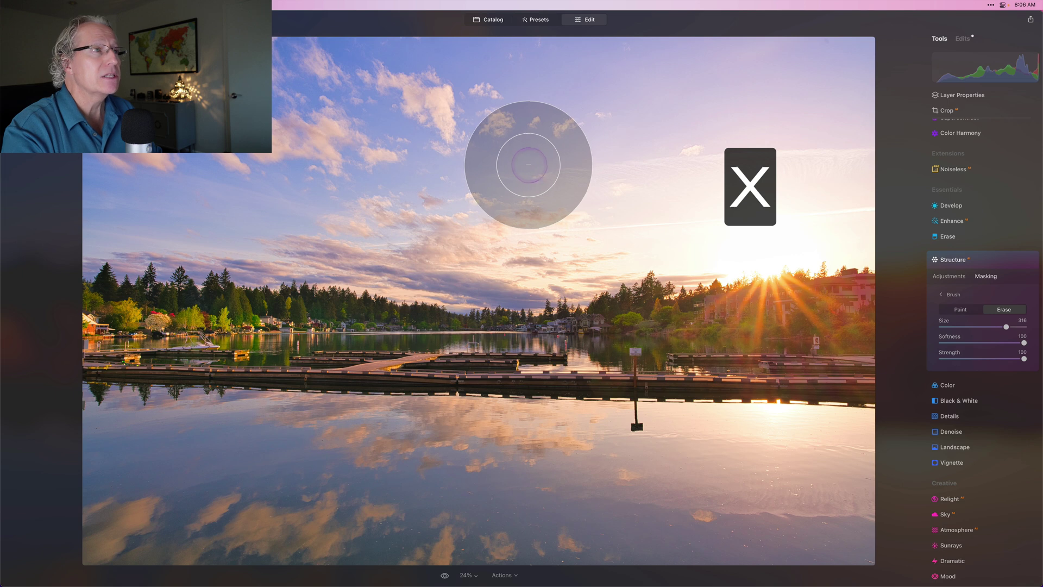
{"action": "key", "text": "x"}
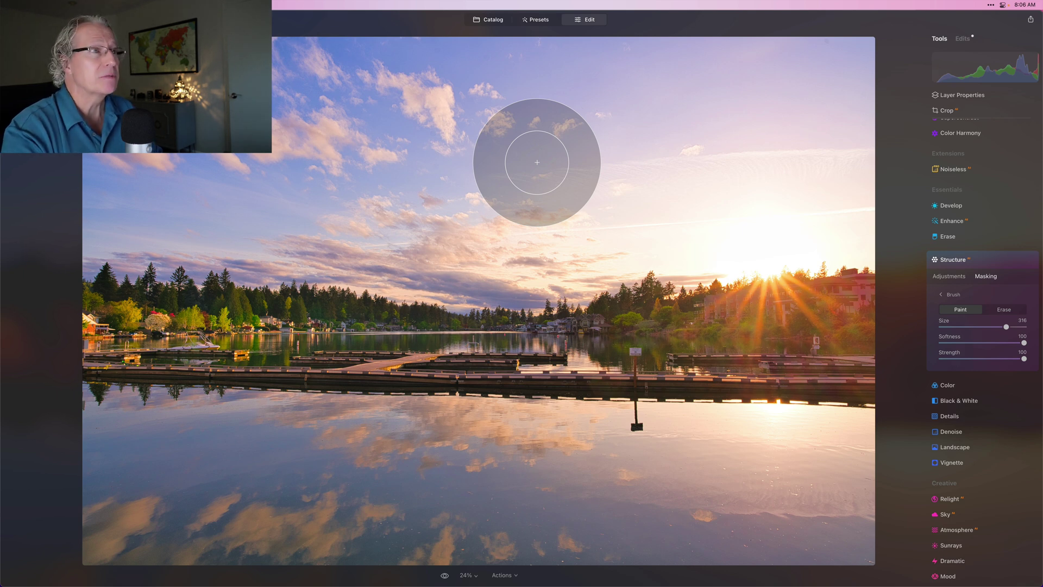
{"action": "key", "text": "alt"}
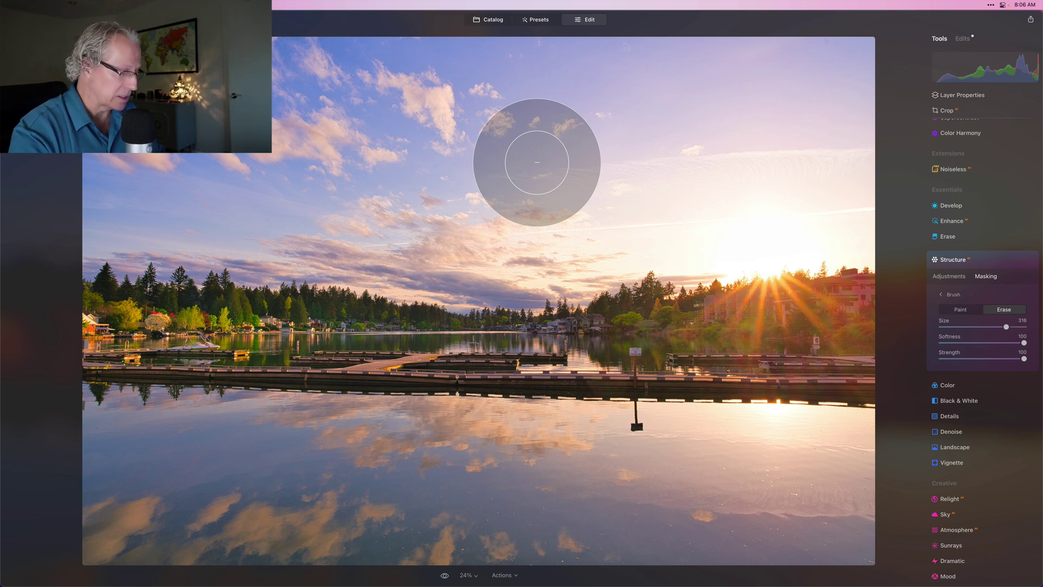
{"action": "key", "text": "alt"}
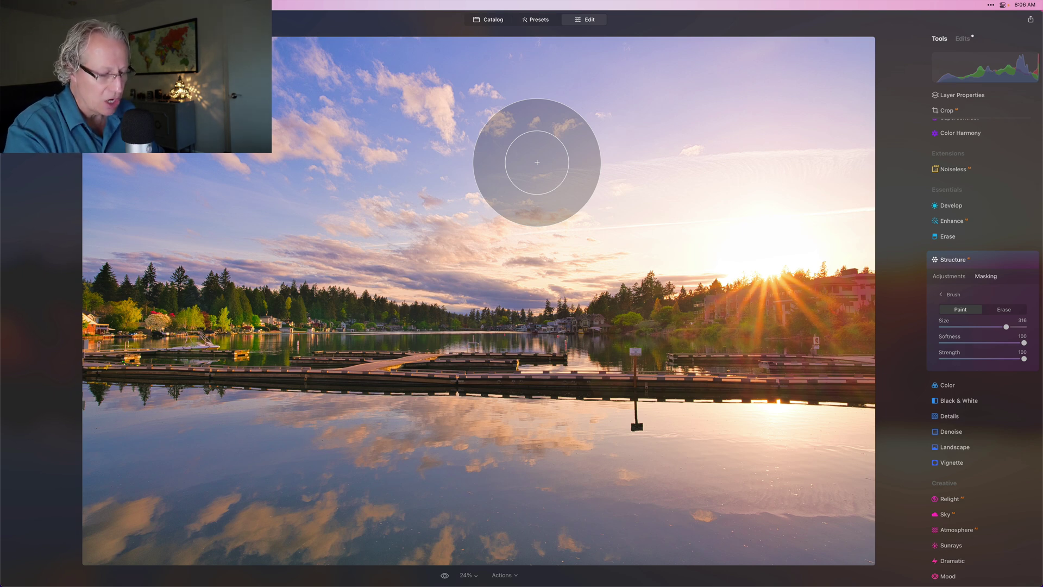
- Set the mask brush to softness 0 and size 172
{"action": "key", "text": "shift+bracketleft"}
{"action": "key", "text": "shift+bracketleft"}
{"action": "key", "text": "shift+bracketleft"}
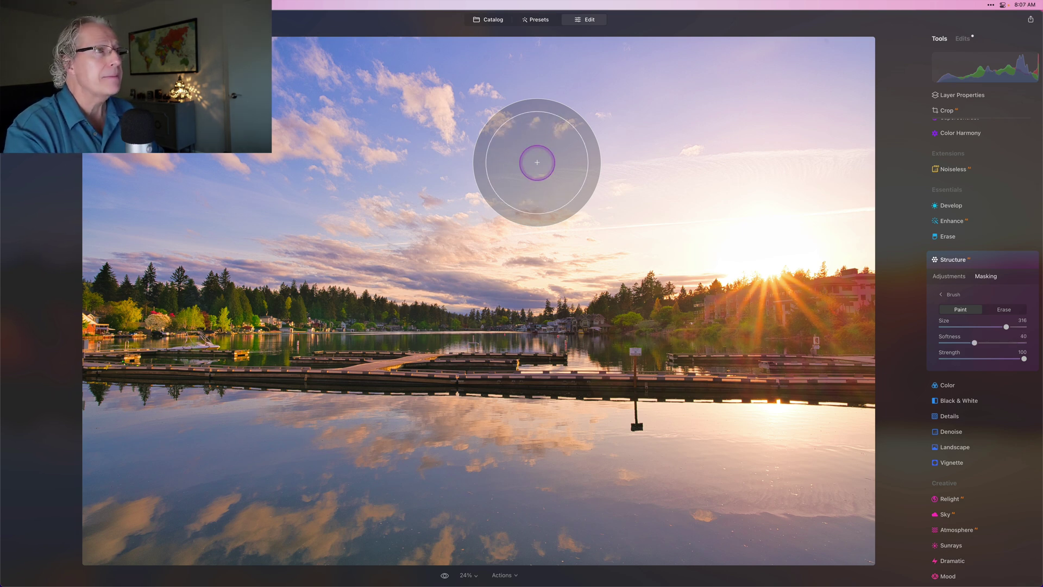
{"action": "key", "text": "shift+bracketleft"}
{"action": "key", "text": "shift+bracketleft"}
{"action": "key", "text": "shift+bracketleft"}
{"action": "key", "text": "shift+bracketleft"}
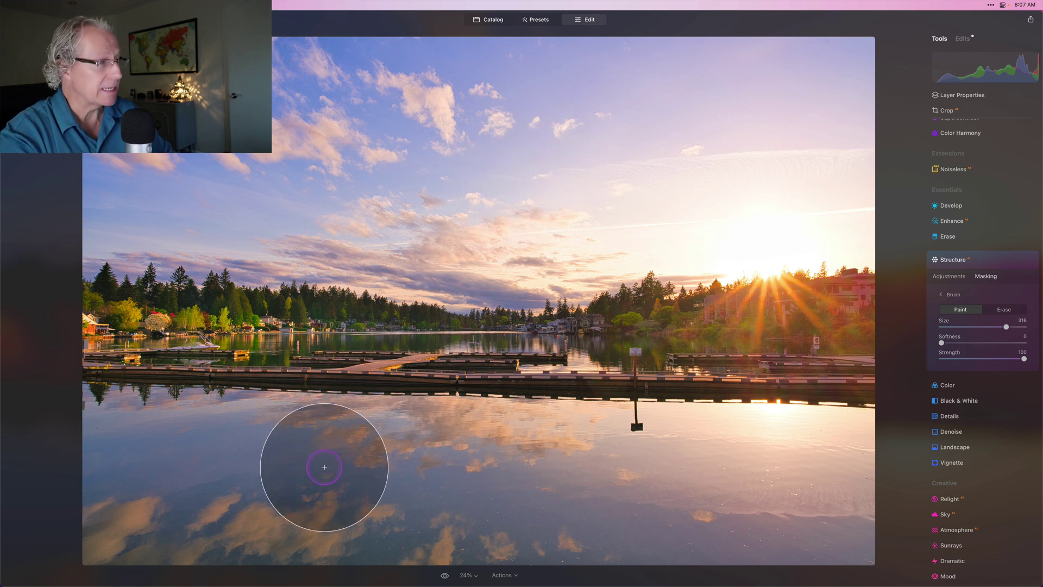
{"action": "key", "text": "bracketleft"}
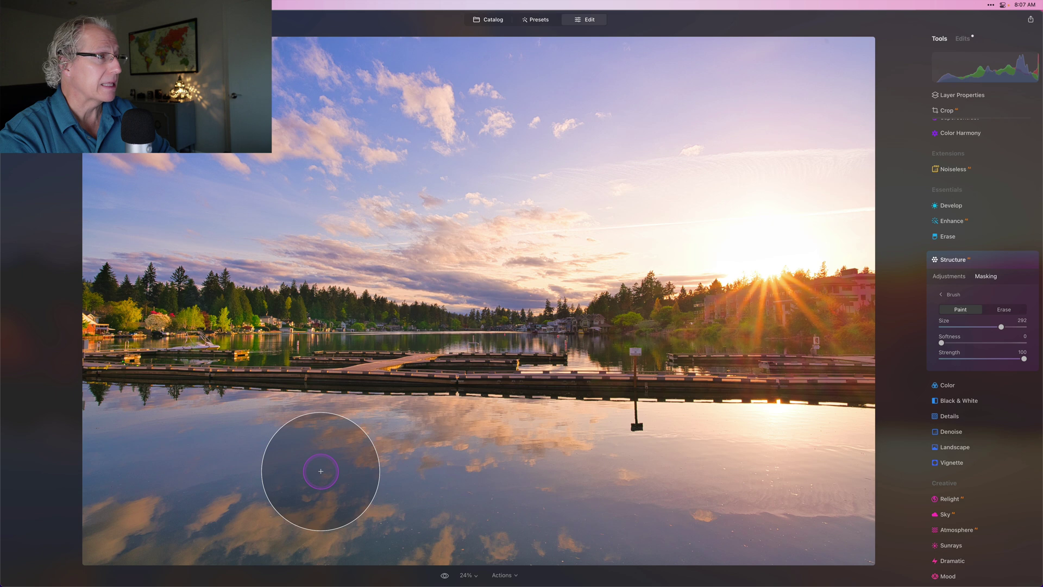
{"action": "key", "text": "bracketleft"}
{"action": "key", "text": "bracketleft"}
{"action": "key", "text": "bracketleft"}
{"action": "key", "text": "bracketleft"}
{"action": "key", "text": "bracketleft"}
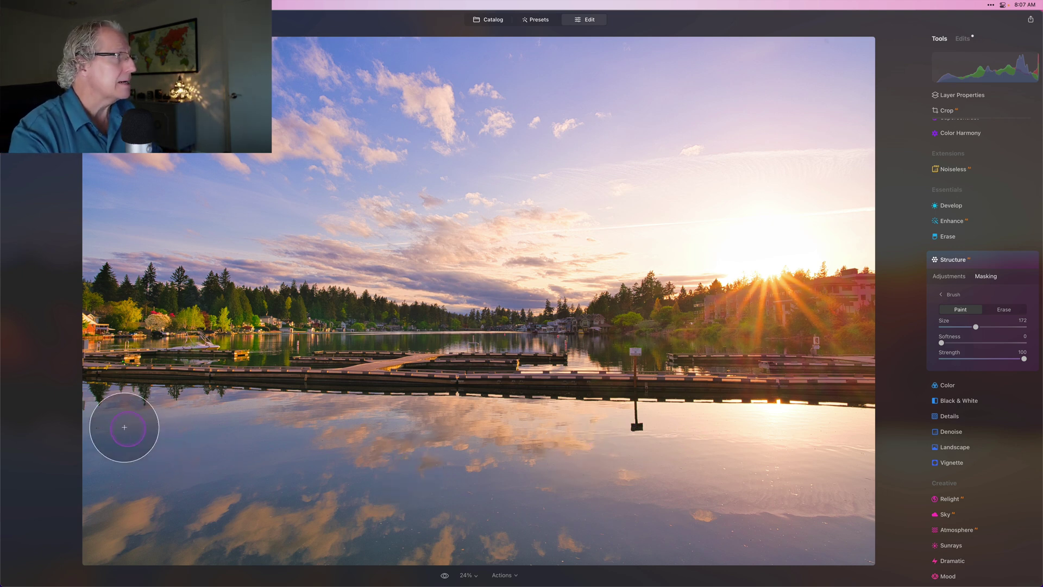
- Paint straight mask lines across the water, down the right side, along the bottom, and up the left
{"action": "left_click", "coordinate": [96, 416]}
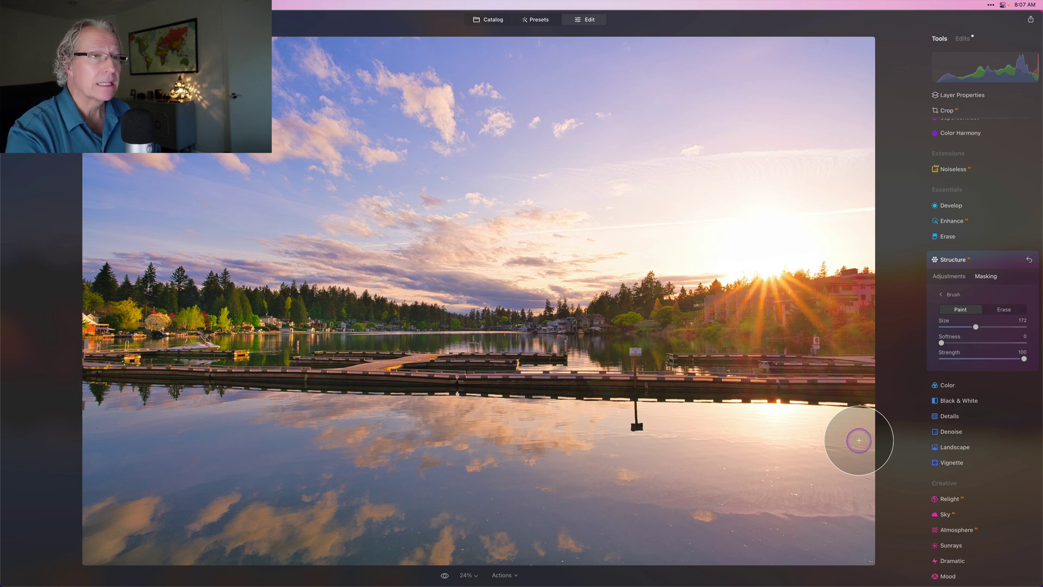
{"action": "left_click", "coordinate": [859, 440], "text": "shift"}
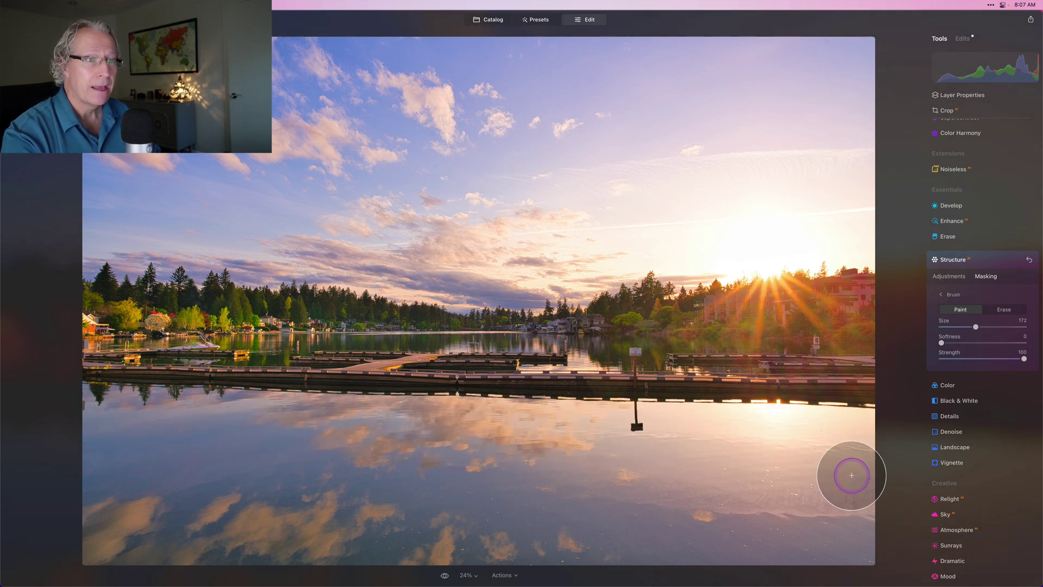
{"action": "left_click", "coordinate": [854, 550]}
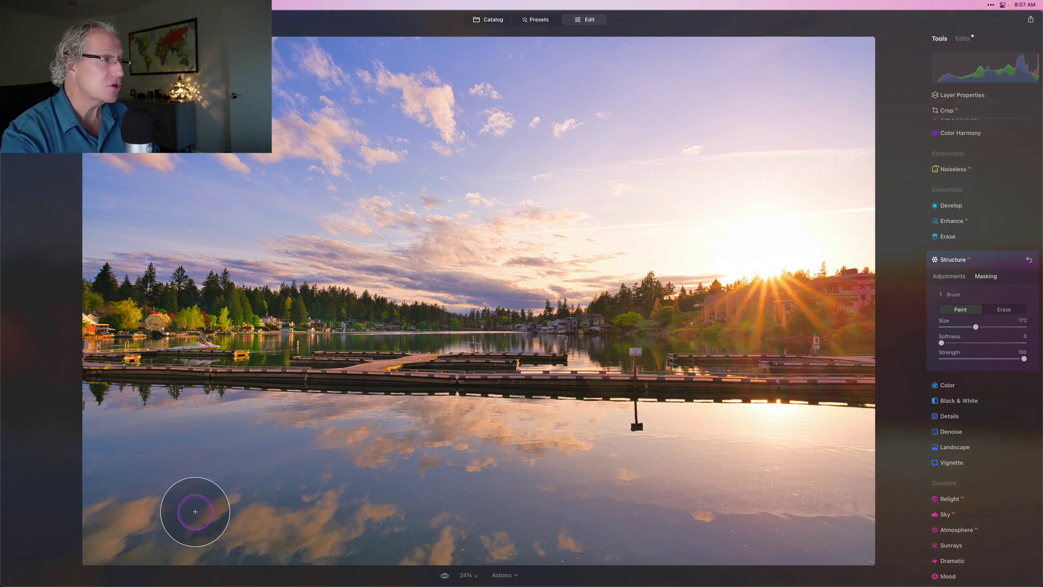
{"action": "left_click", "coordinate": [99, 543]}
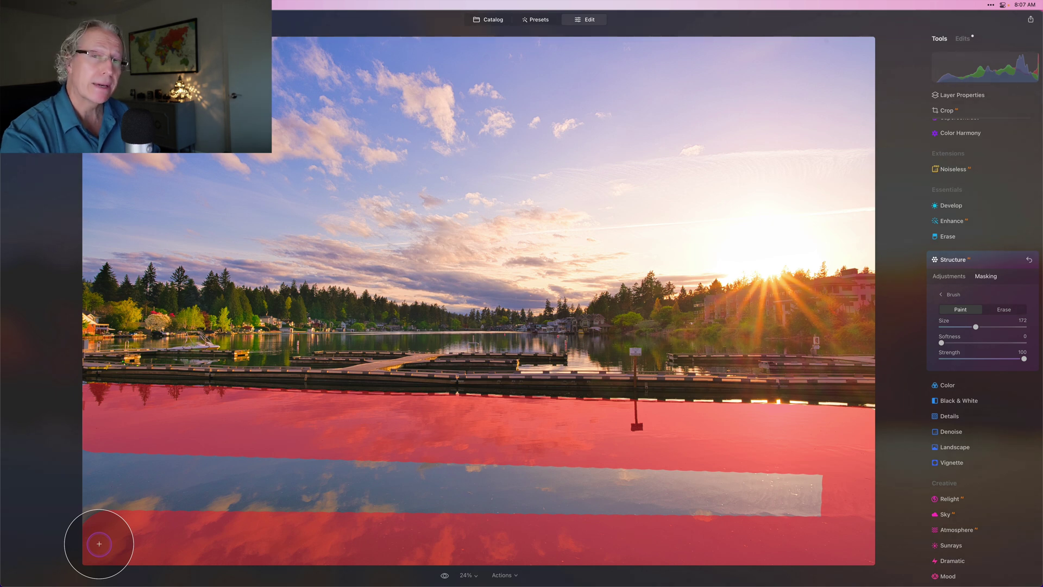
{"action": "left_click", "coordinate": [102, 450]}
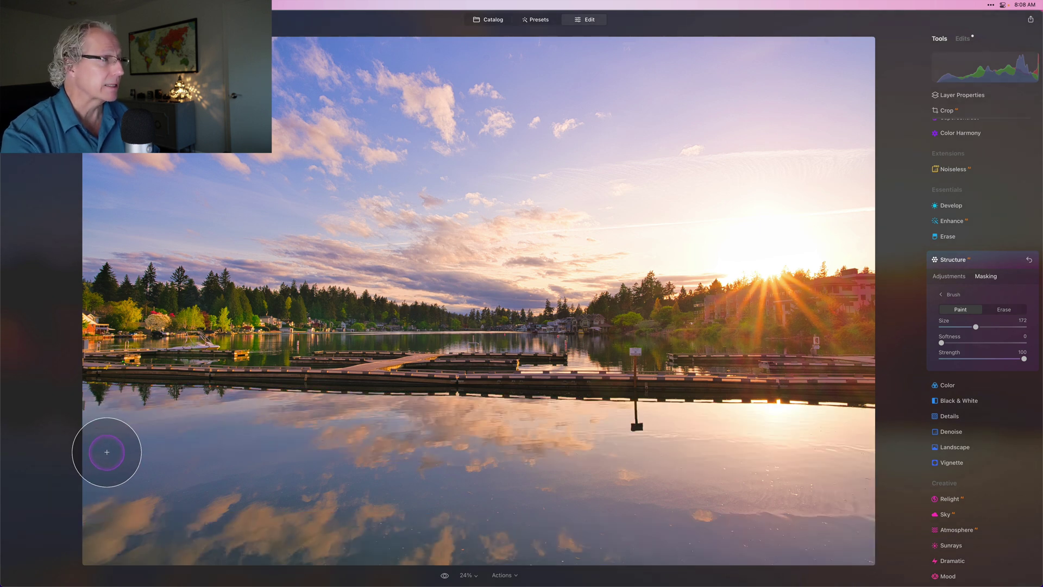
- Brush over the unpainted water strip from its left end to its right end
{"action": "left_click_drag", "start_coordinate": [141, 469], "coordinate": [216, 480]}
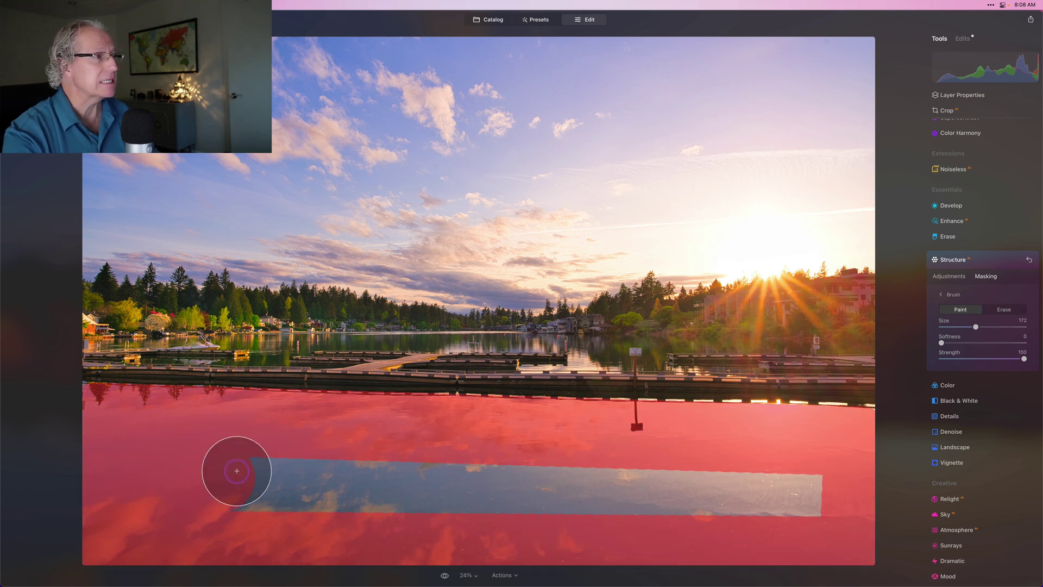
{"action": "left_click_drag", "start_coordinate": [407, 492], "coordinate": [217, 501]}
{"action": "left_click_drag", "start_coordinate": [477, 479], "coordinate": [538, 479]}
{"action": "left_click_drag", "start_coordinate": [461, 496], "coordinate": [820, 496]}
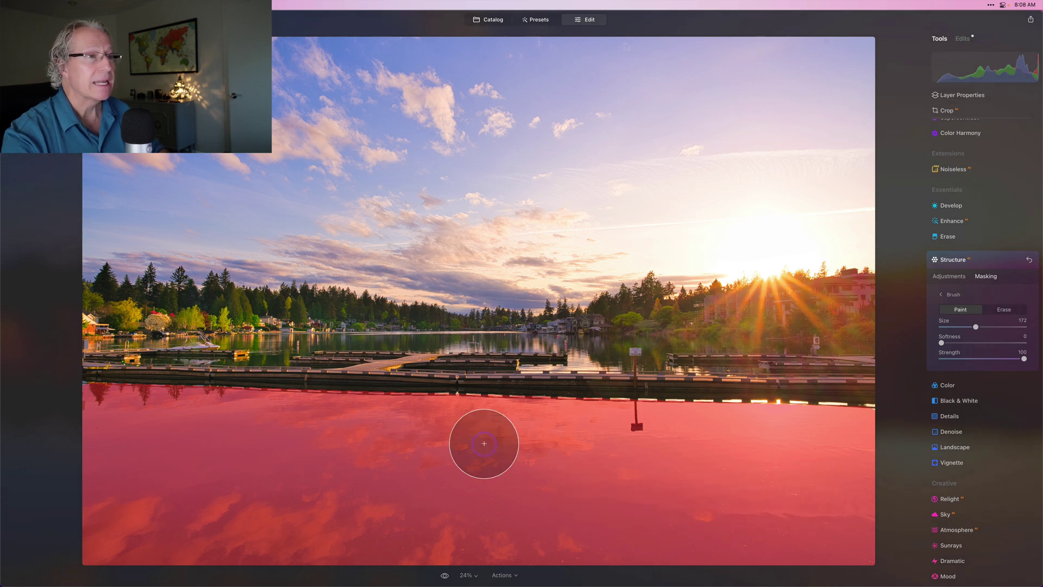
- Return to Structure's adjustments and set its Amount to -57
{"action": "left_click", "coordinate": [949, 278]}
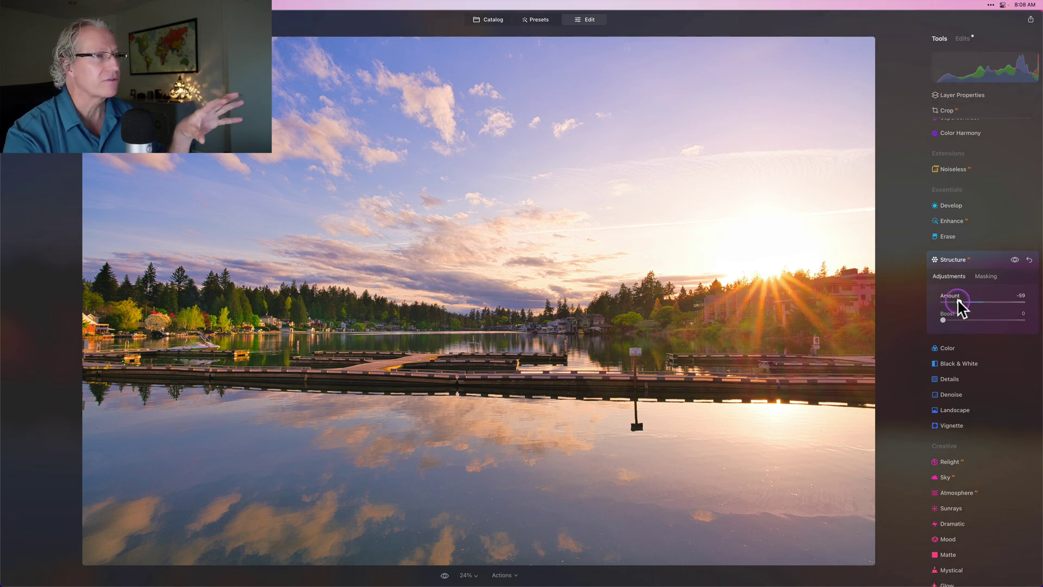
{"action": "left_click", "coordinate": [957, 299]}
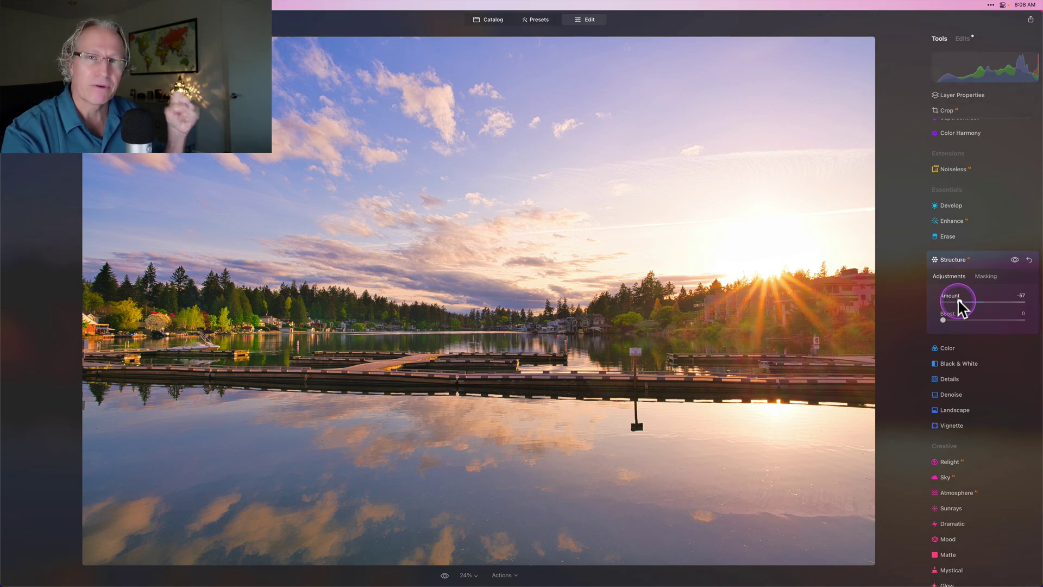